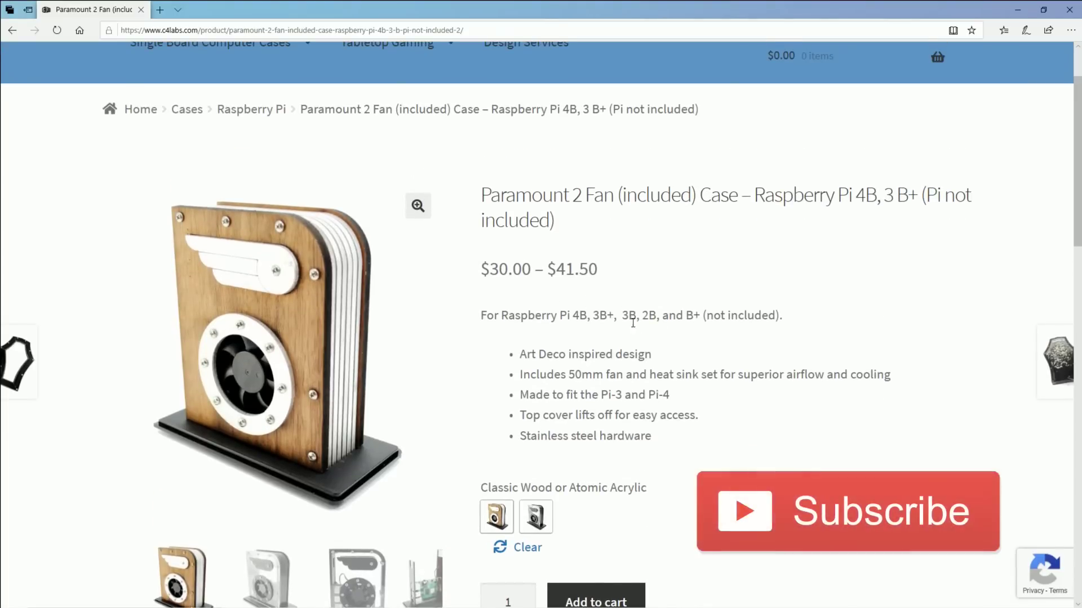
Look through the Paramount 2 case's gallery photos, covering the wood and acrylic versions from the front, opened and from the back.
scroll(648, 347, "down", 3)
scroll(657, 355, "up", 1)
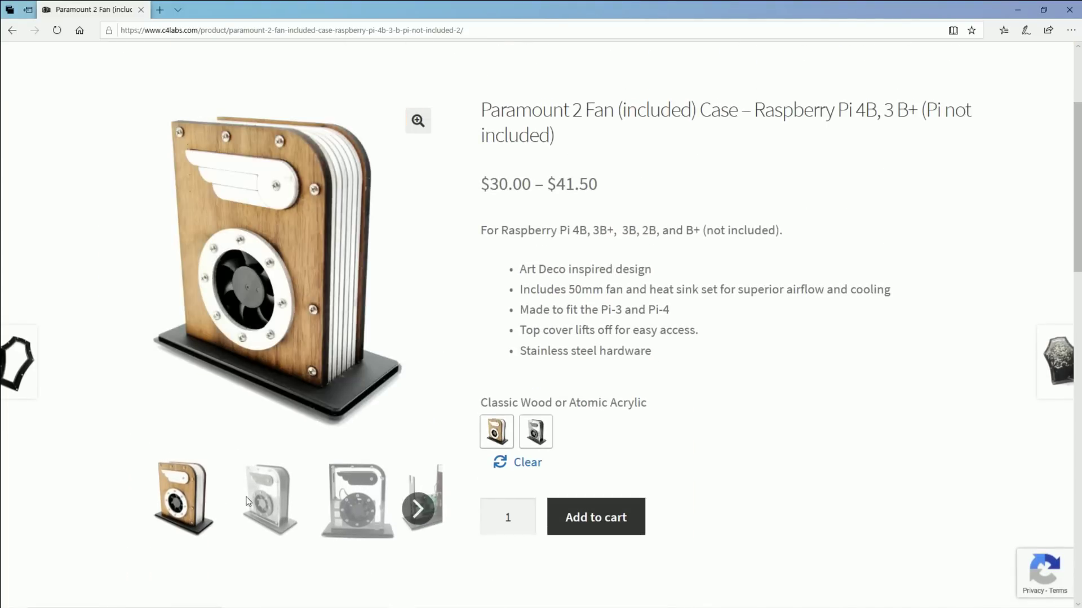
left_click(275, 497)
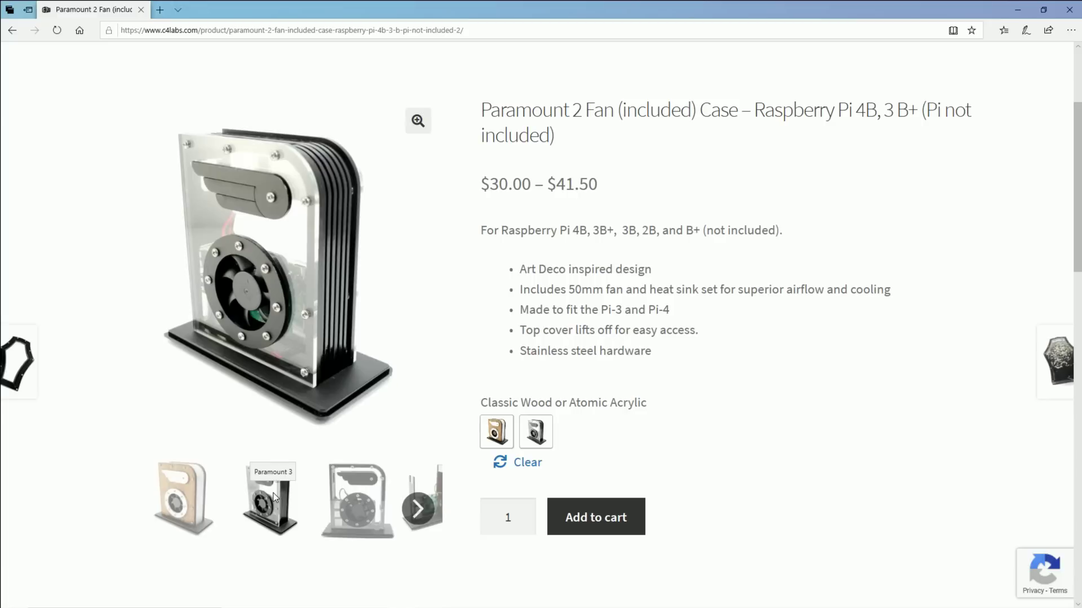
left_click(367, 498)
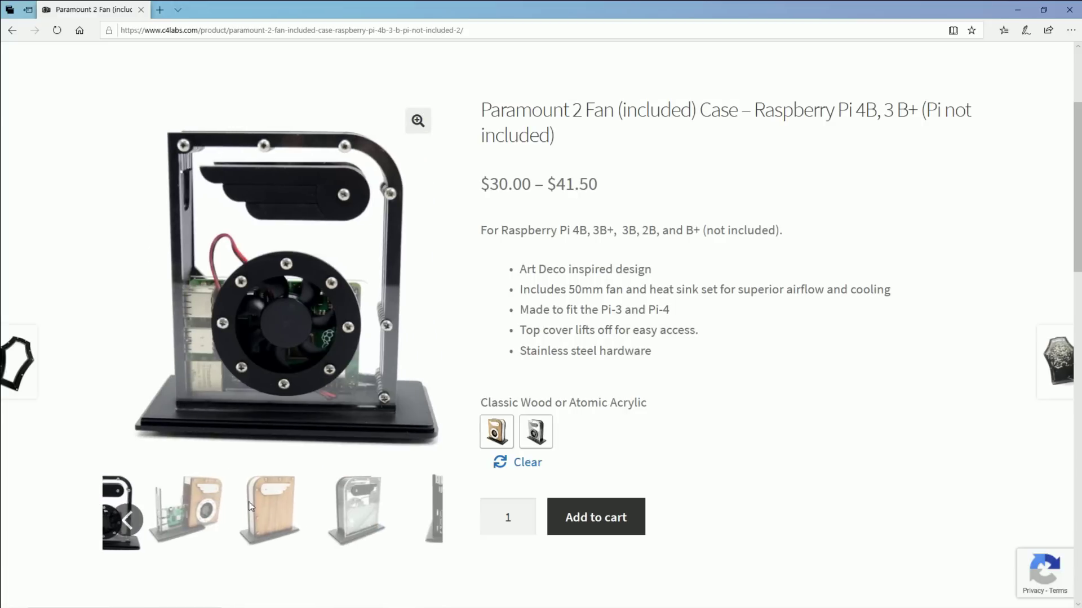
left_click(188, 495)
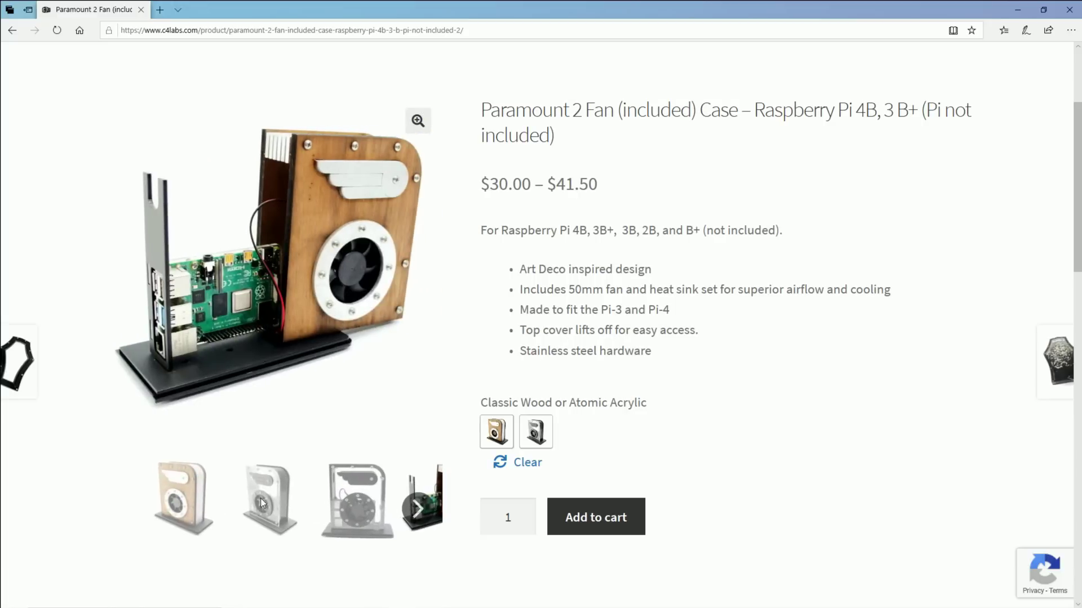
left_click(263, 503)
left_click(360, 510)
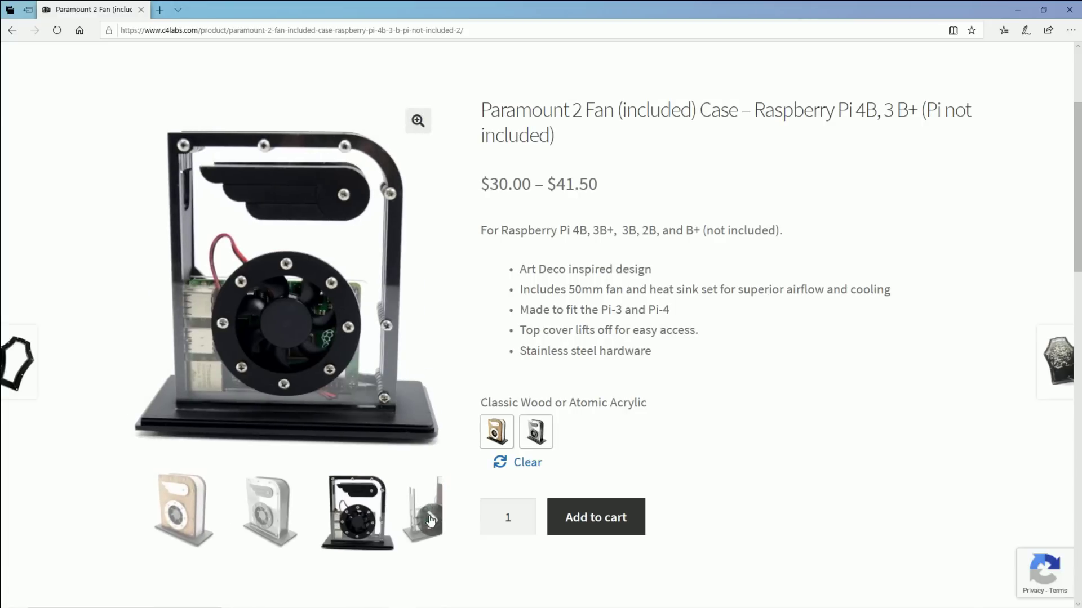
left_click(431, 519)
left_click(276, 508)
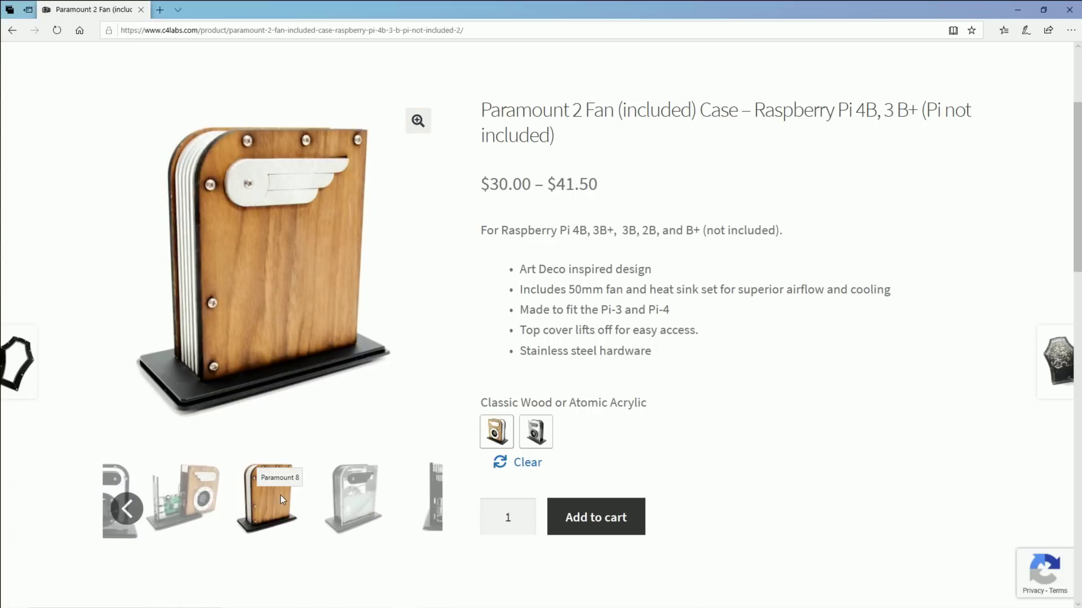
left_click(338, 495)
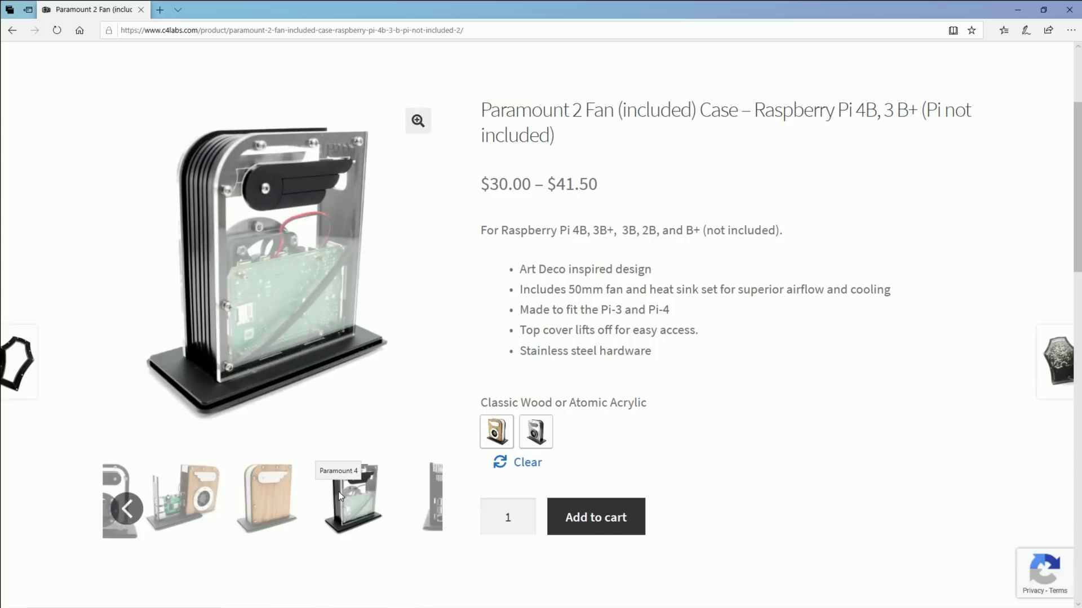
Choose the Atomic Acrylic version of the case and review the listed fan and heat sink features.
left_click(536, 432)
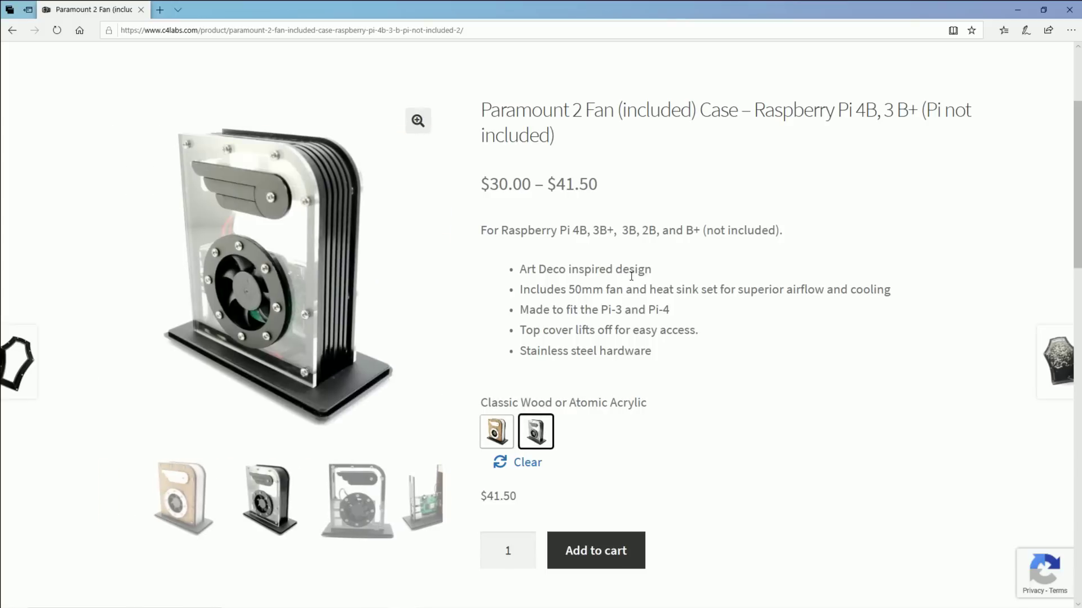
left_click_drag(582, 289, 770, 298)
left_click(651, 311)
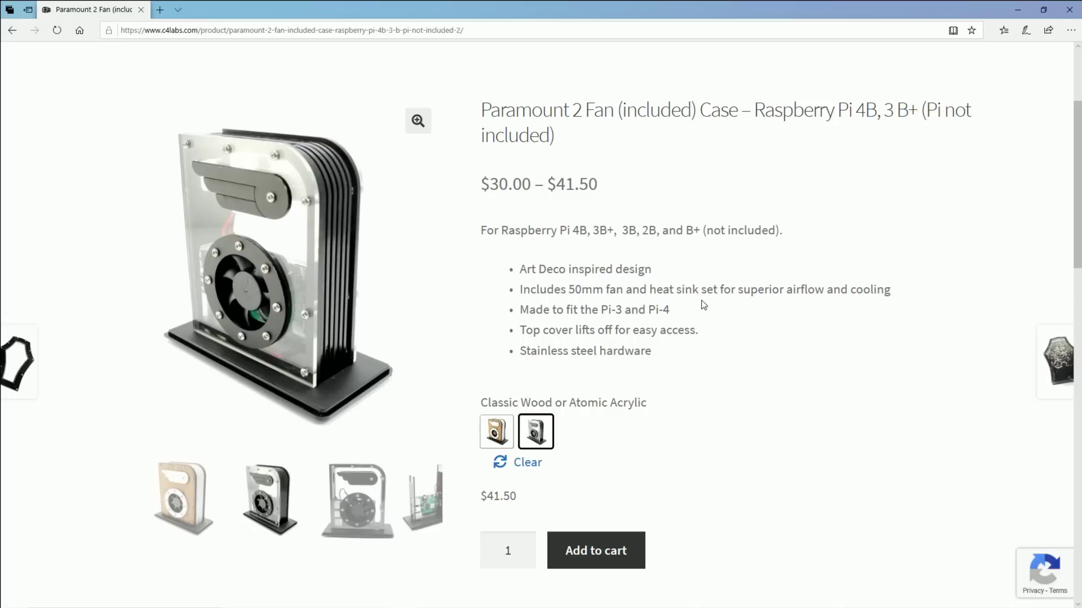
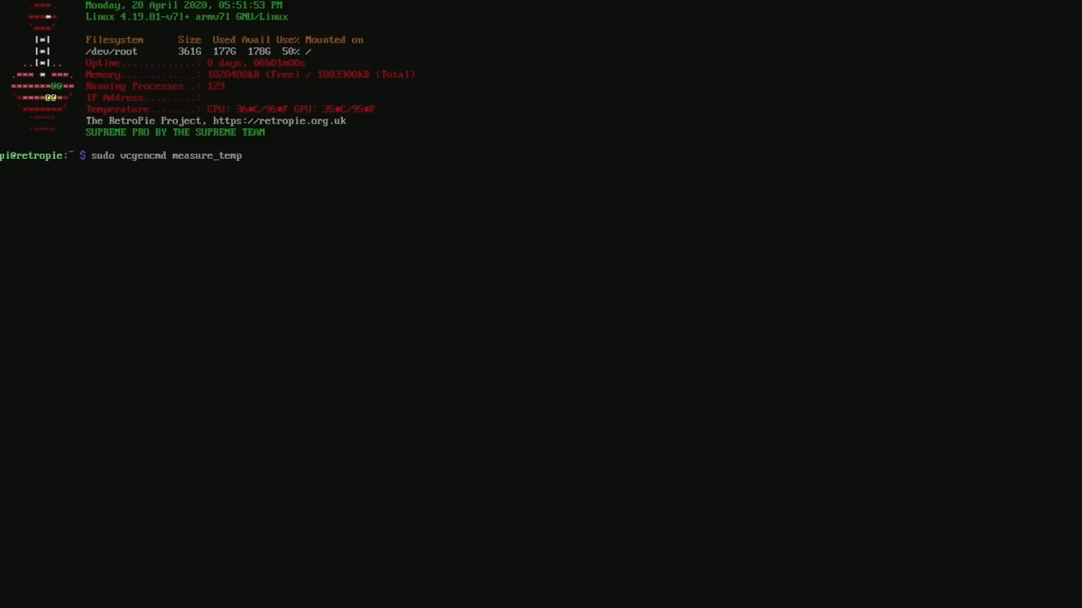
In the RetroPie terminal, check the idle temperature with sudo vcgencmd measure_temp and run sysbench --test=cpu --cpu-max-prime=20000 --num-threads=4 run.
key("Up")
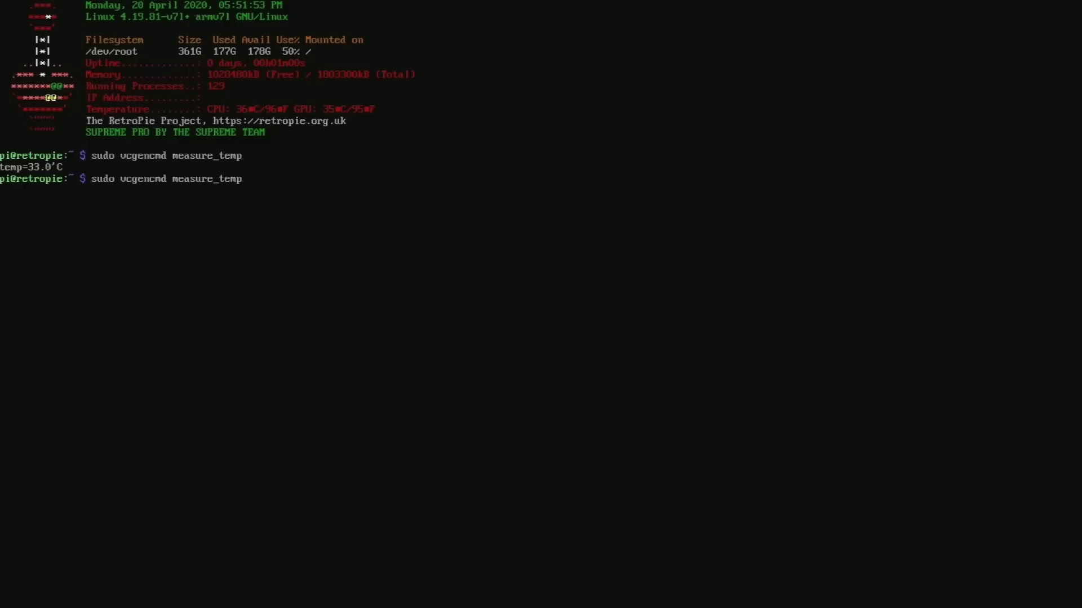
key("Return")
type("sudo shutdown now")
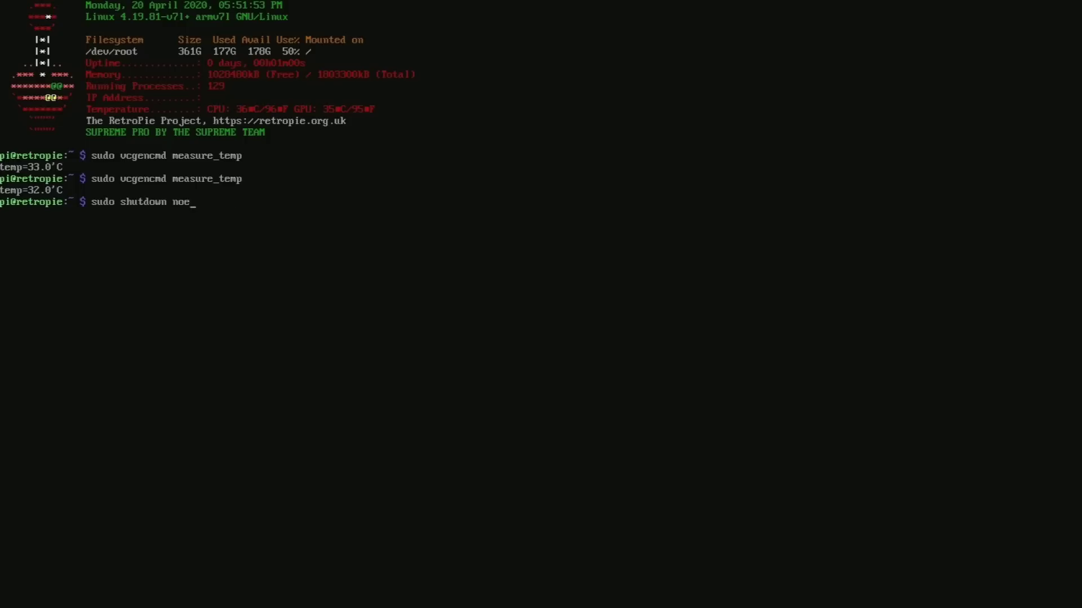
key("Up")
key("Up")
key("Return")
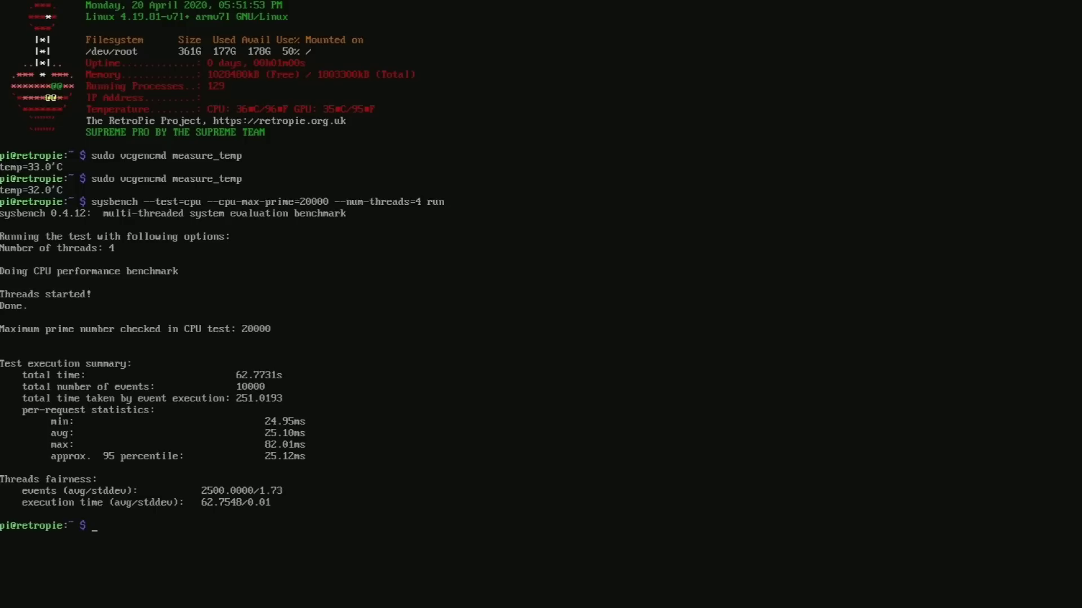
Measure the temperature repeatedly with sudo vcgencmd measure_temp as the Pi cools after the first benchmark.
key("Up")
key("Up")
key("Return")
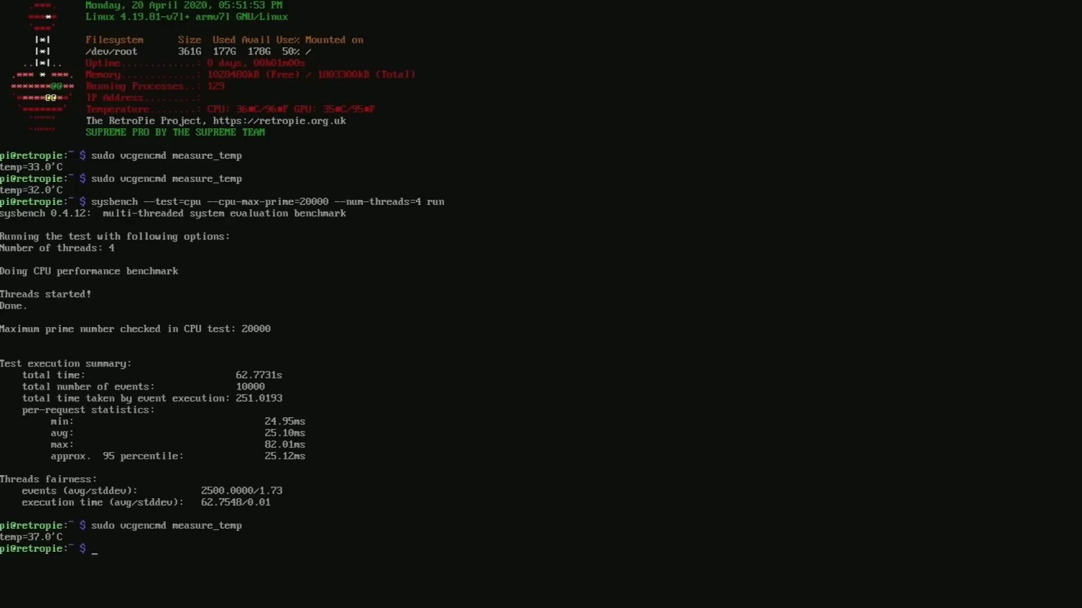
key("Up")
key("Up")
key("Return")
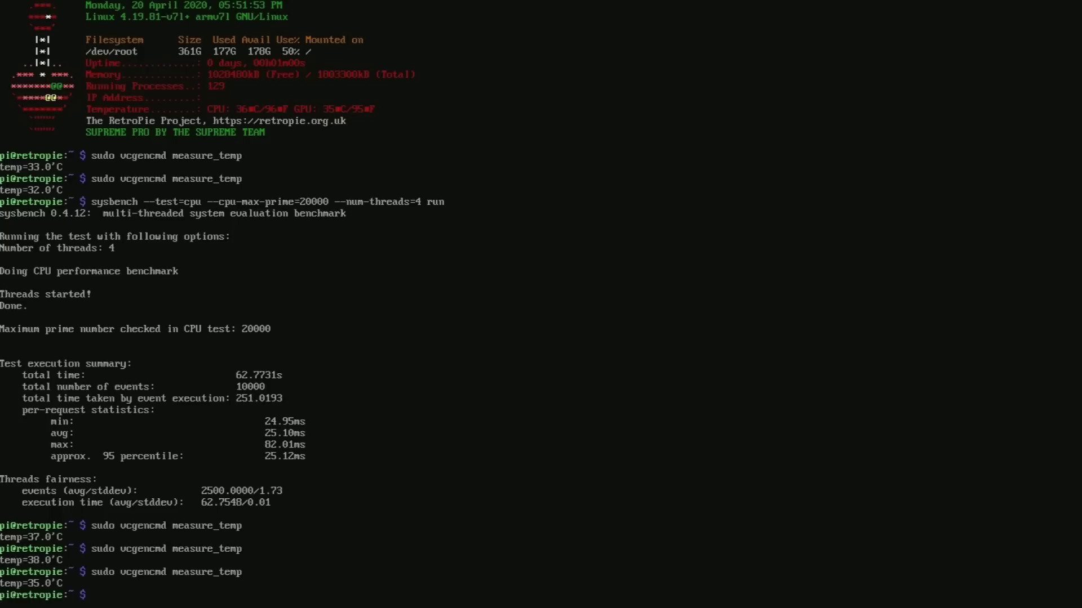
key("Up")
key("Return")
key("Up")
key("Return")
key("Up")
key("Return")
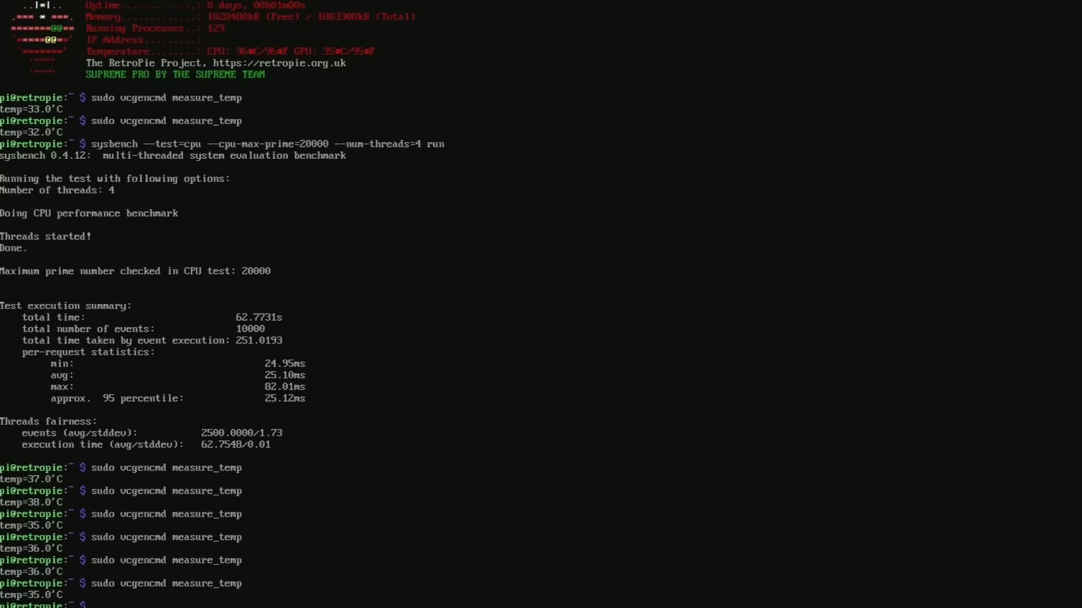
key("Up")
key("Return")
Run the CPU benchmark a second time with sysbench --test=cpu --cpu-max-prime=20000 --num-threads=4 run.
key("Up")
key("Up")
key("Return")
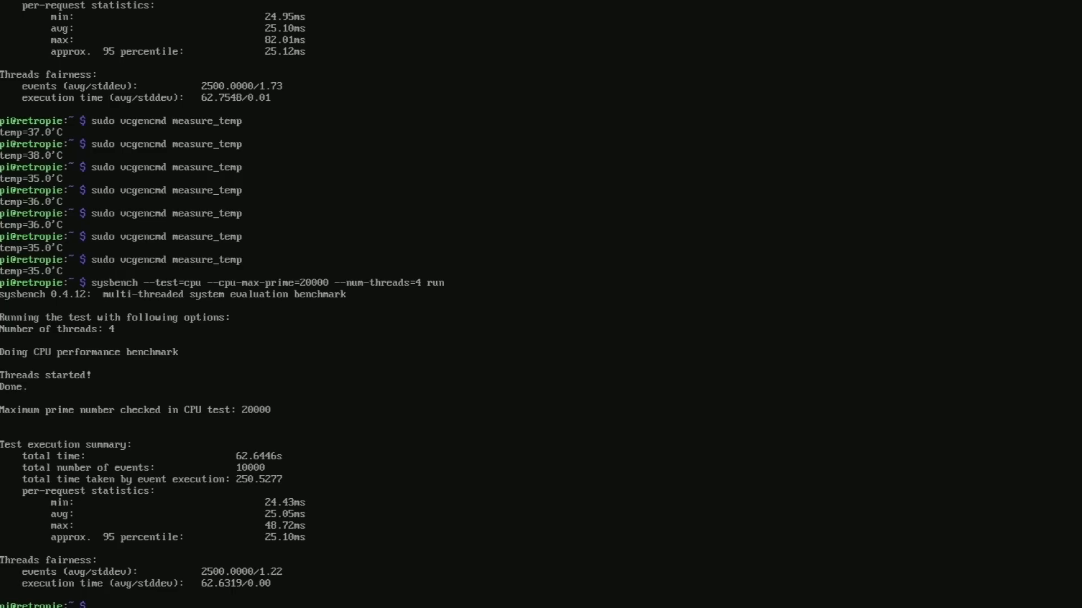
Take several temperature readings with sudo vcgencmd measure_temp following the second benchmark.
key("Up")
key("Up")
key("Return")
key("Up")
key("Up")
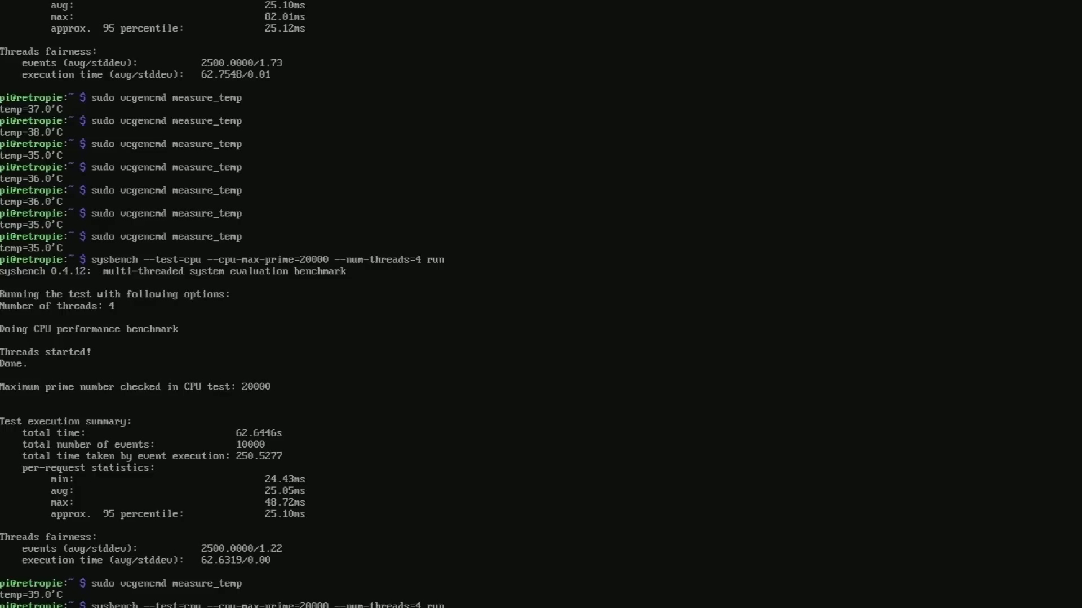
key("Down")
key("Up")
key("Down")
key("Return")
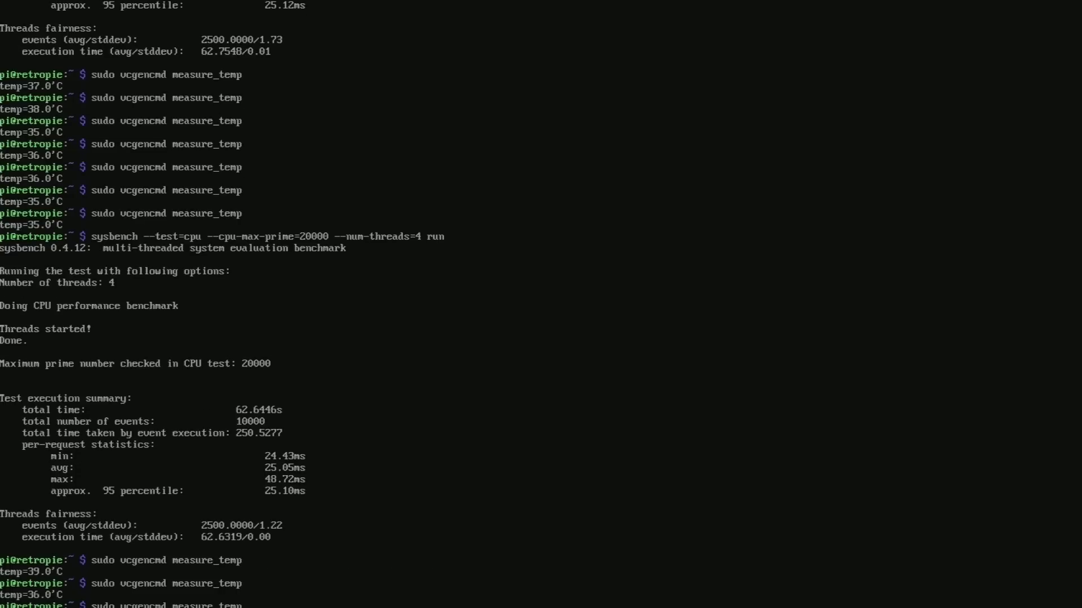
key("Return")
key("Return")
key("Up")
key("Return")
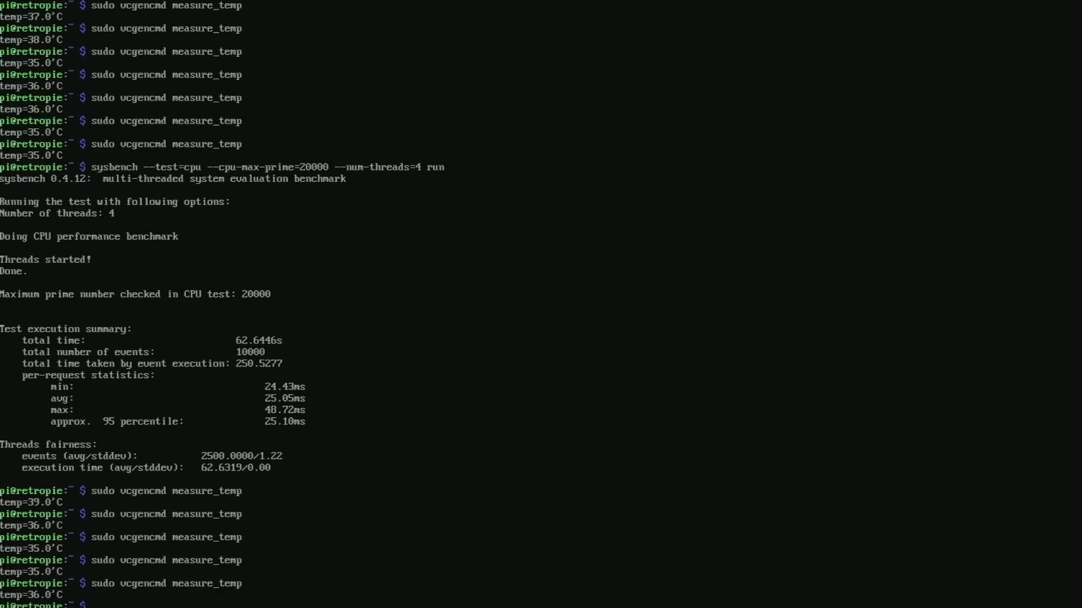
key("Up")
key("Return")
Run the sysbench CPU benchmark a third time with a maximum prime of 20000 and 4 threads.
key("Up")
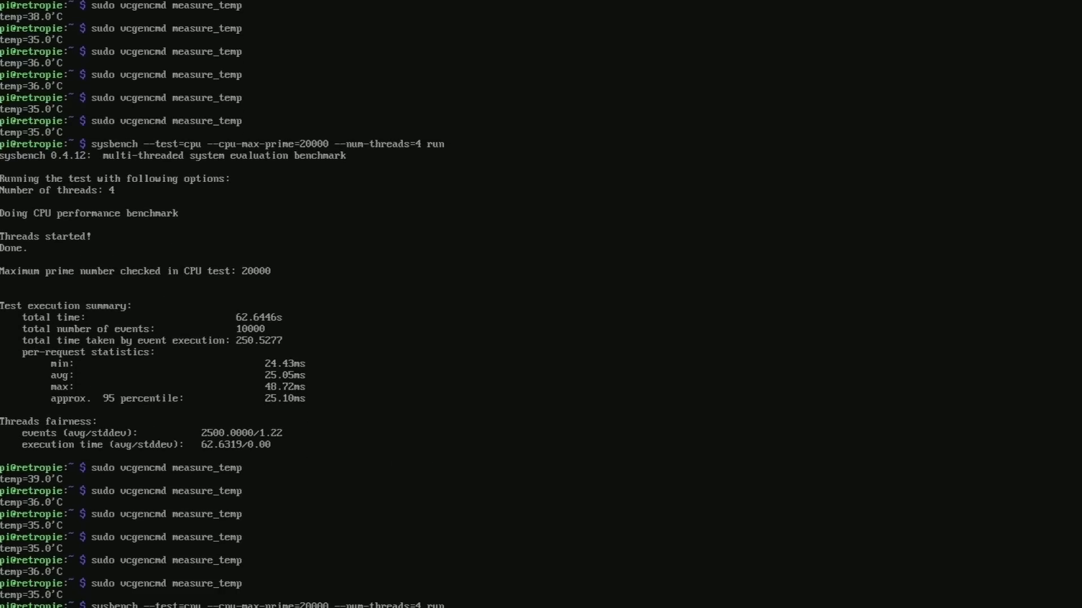
key("Return")
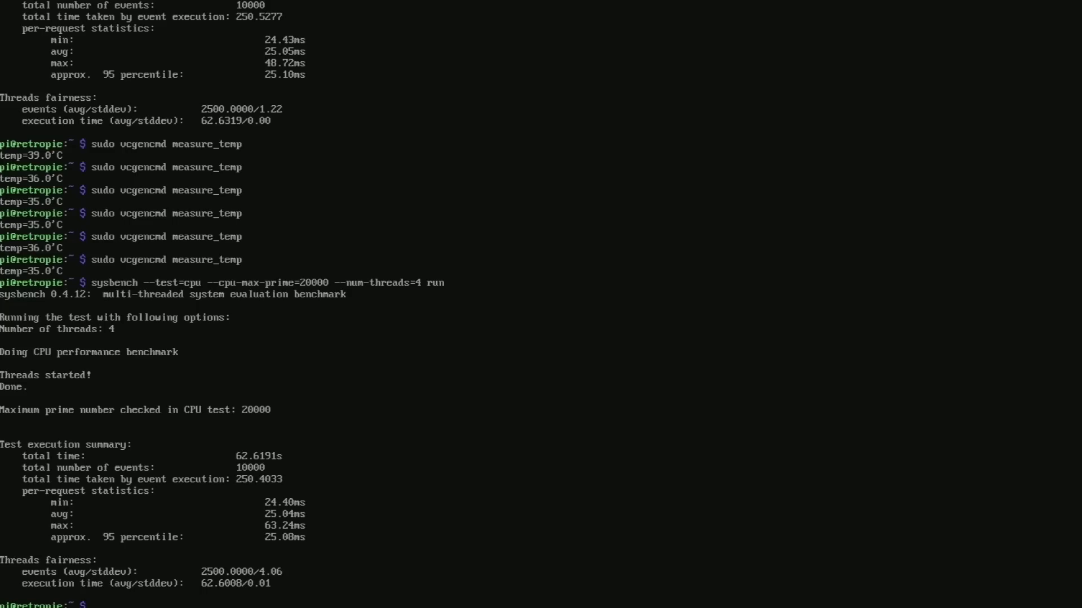
Keep repeating sudo vcgencmd measure_temp to track how the temperature settles after the third benchmark.
key("Up")
key("Up")
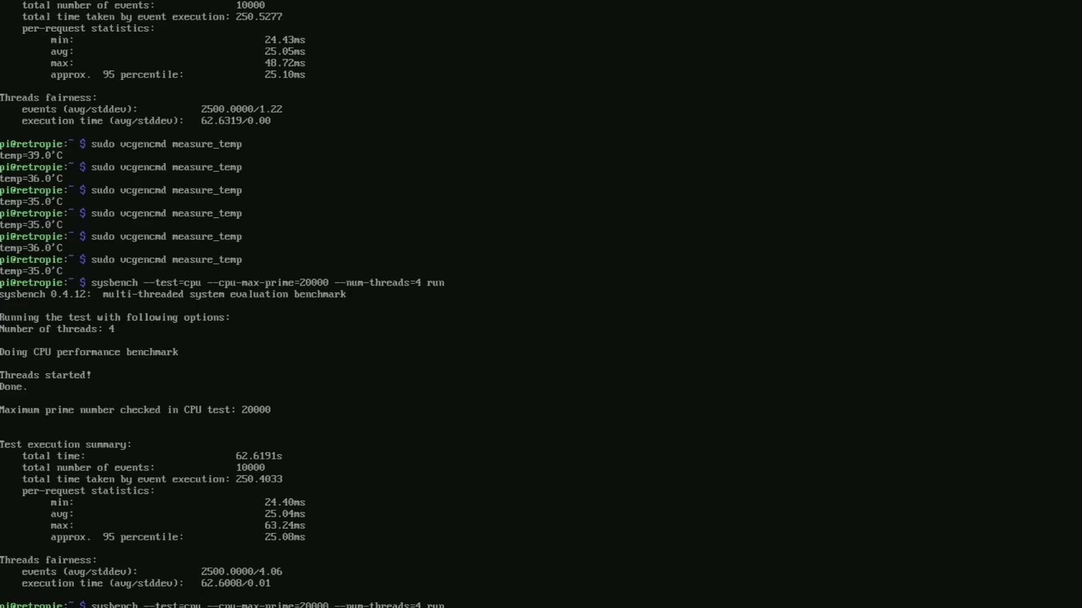
key("Return")
key("Up")
key("Return")
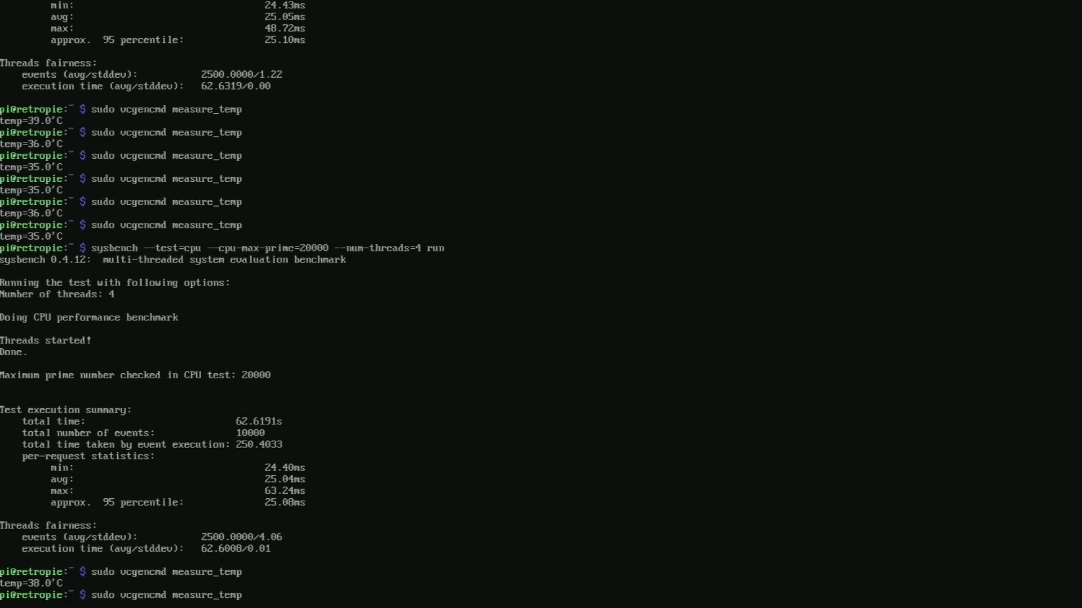
key("Up")
key("Return")
key("Up")
key("Return")
key("Up")
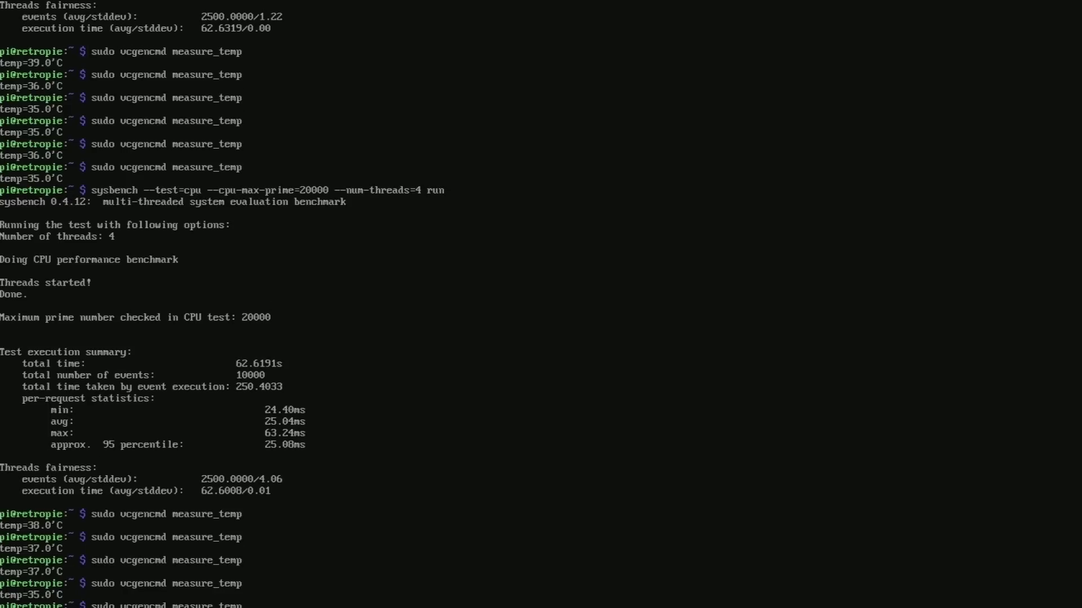
key("Return")
key("Up")
key("Return")
key("Up")
key("Return")
key("Up")
key("Return")
key("Up")
key("Return")
key("Up")
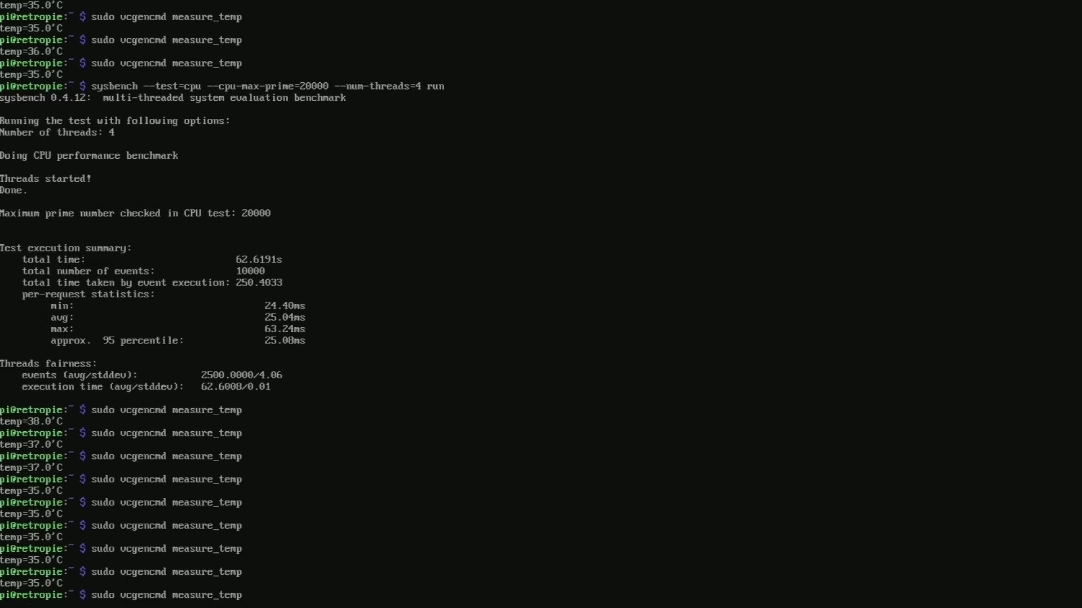
key("Return")
key("Up")
key("Return")
key("Up")
key("Return")
key("Up")
key("Return")
key("Up")
key("Return")
key("Up")
key("Return")
key("Up")
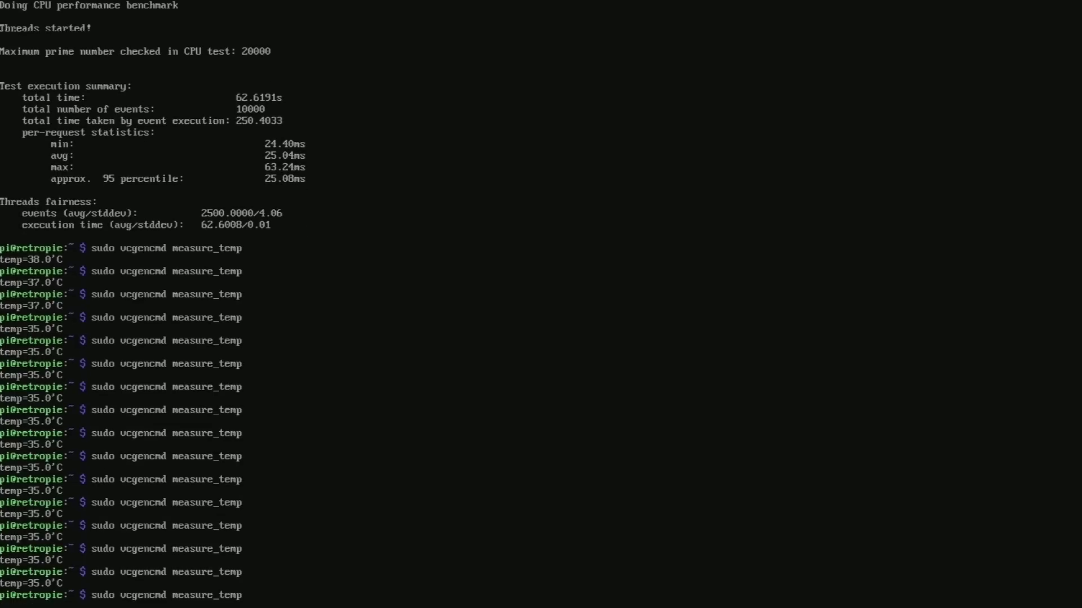
key("Return")
key("Up")
key("Return")
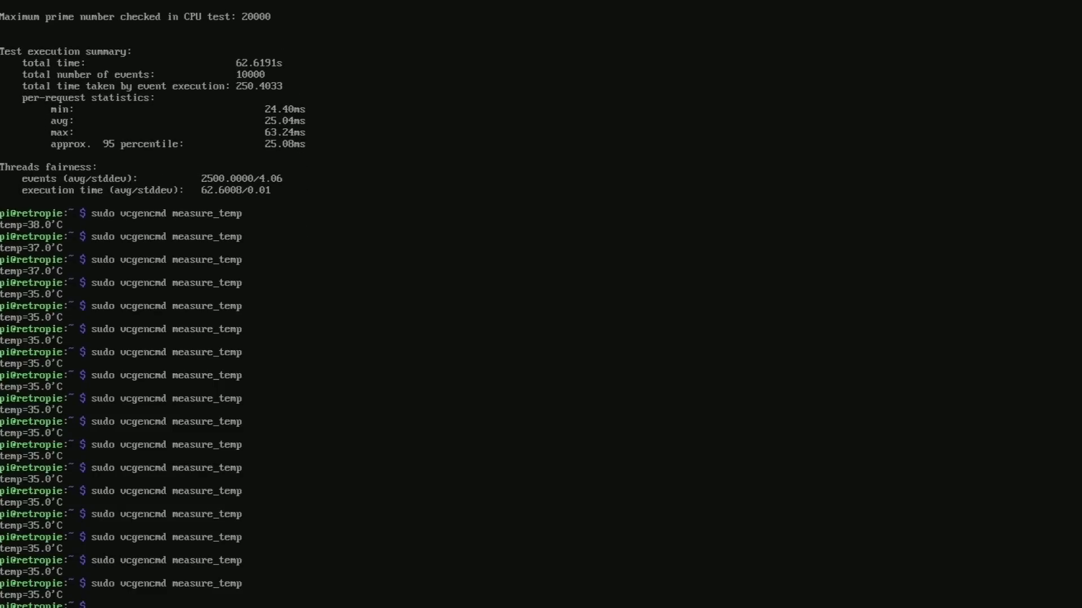